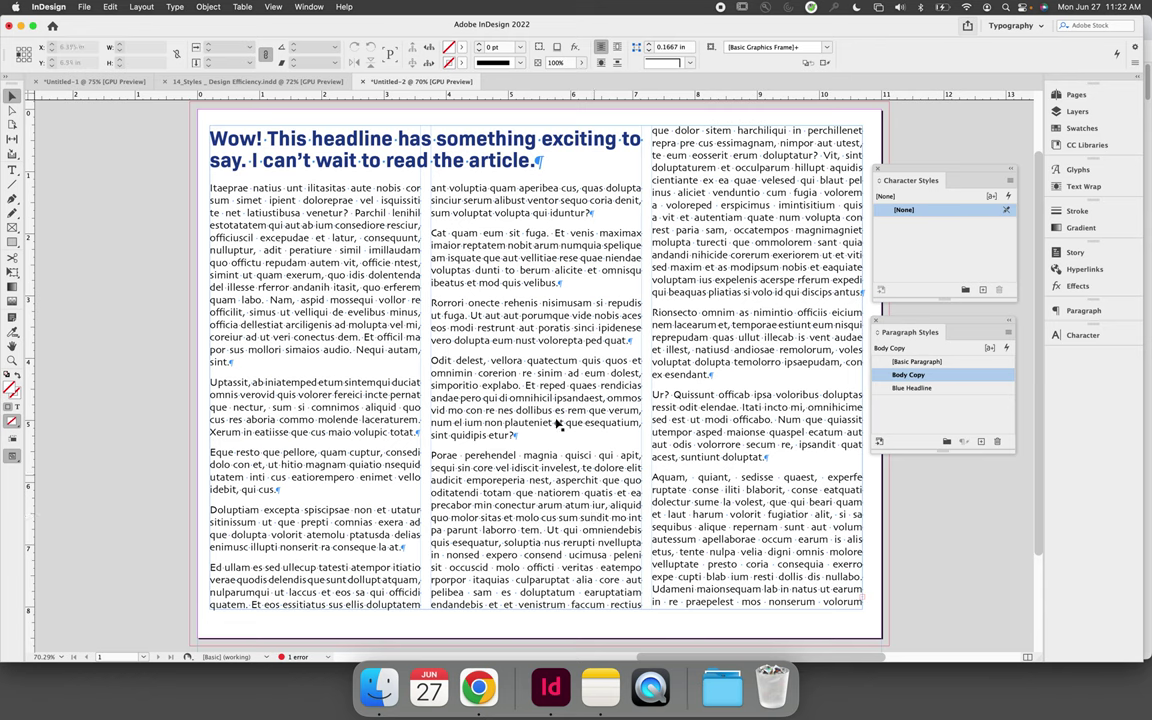
# - Select 'nobit arum numquia' in the second column and colour it with the cyan C=100 swatch
pyautogui.click(504, 259)
pyautogui.doubleClick(510, 252)
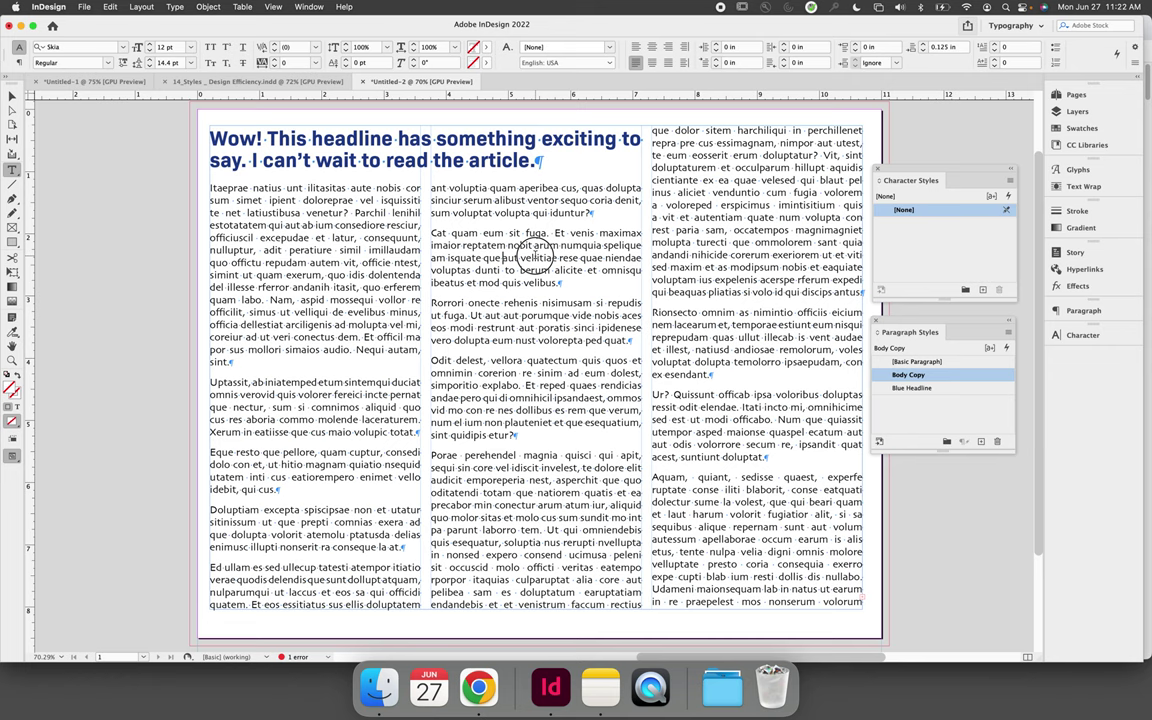
pyautogui.doubleClick(535, 258)
pyautogui.moveTo(509, 245); pyautogui.dragTo(603, 247)
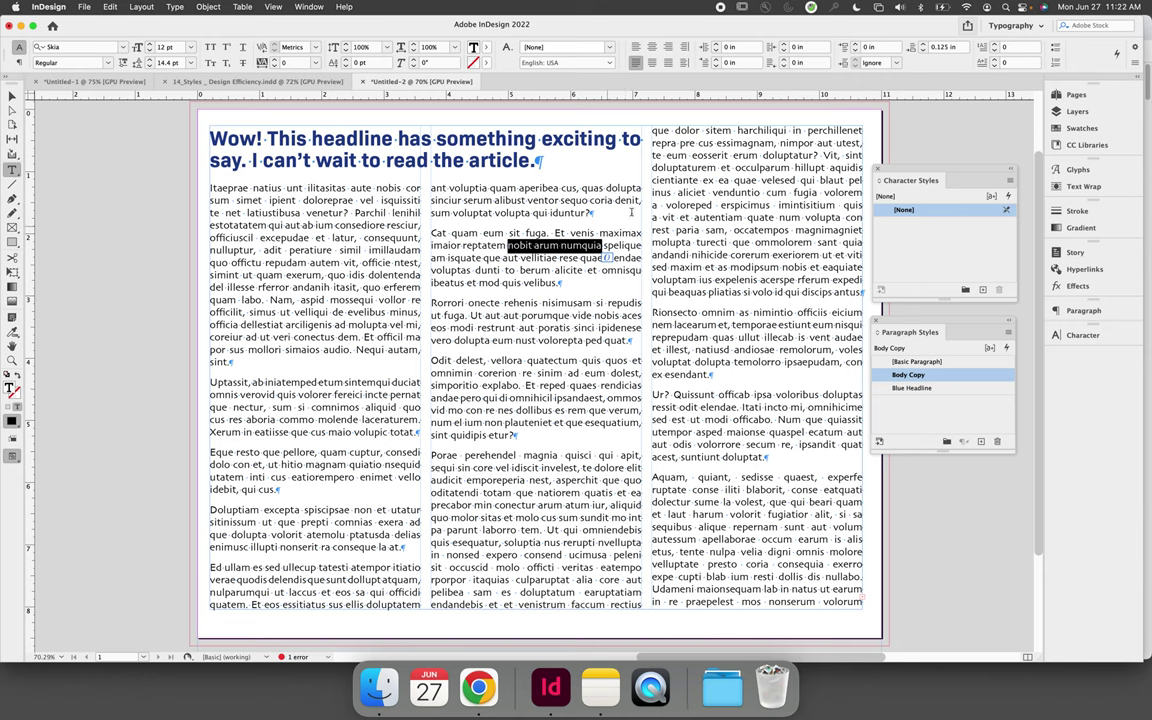
pyautogui.click(1081, 128)
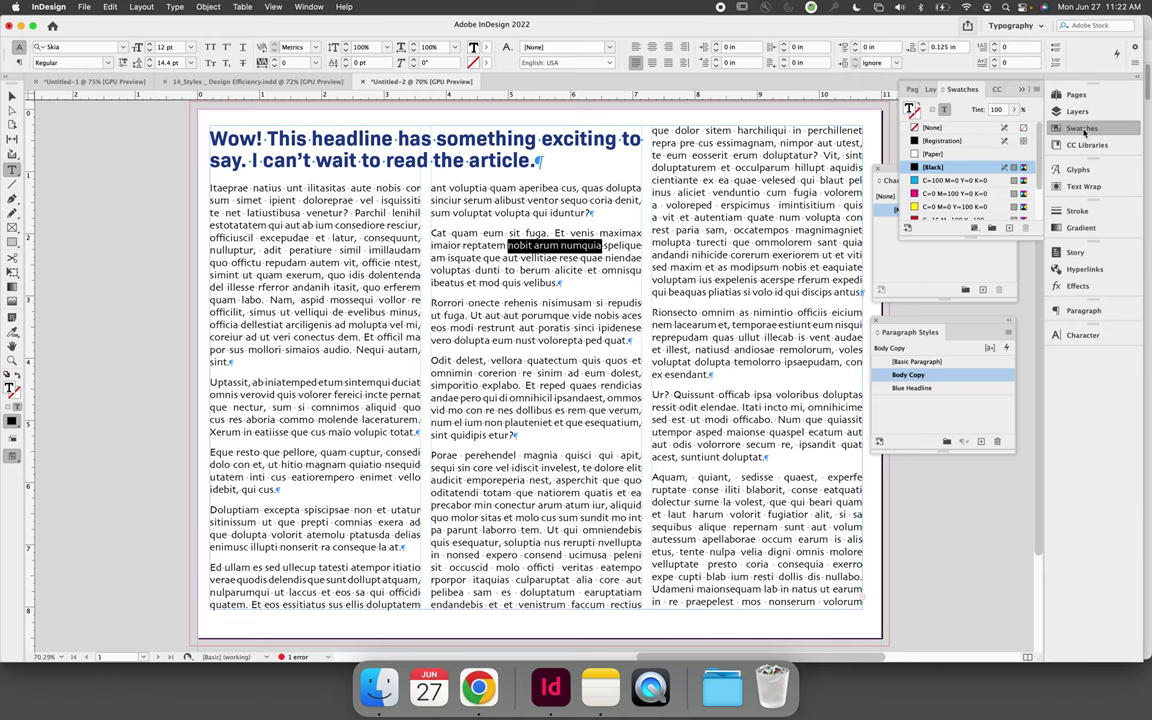
pyautogui.click(913, 181)
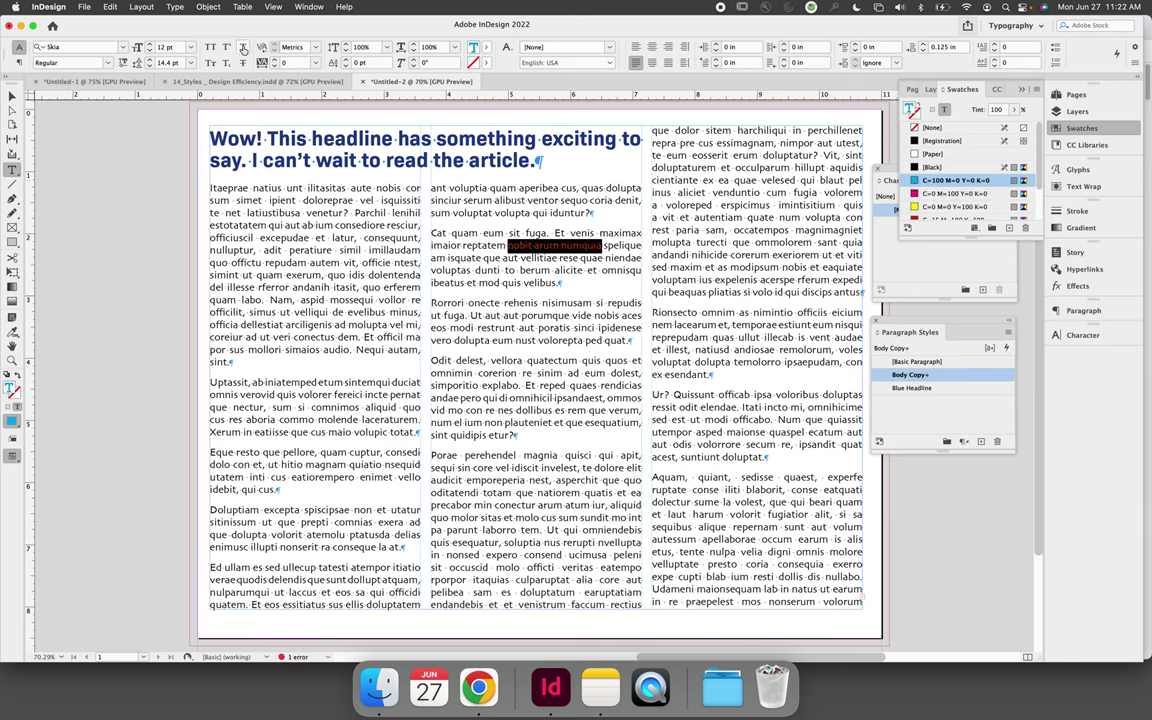
# - Deselect to check the cyan words, return to the article text, and close the Swatches panel
pyautogui.click(12, 96)
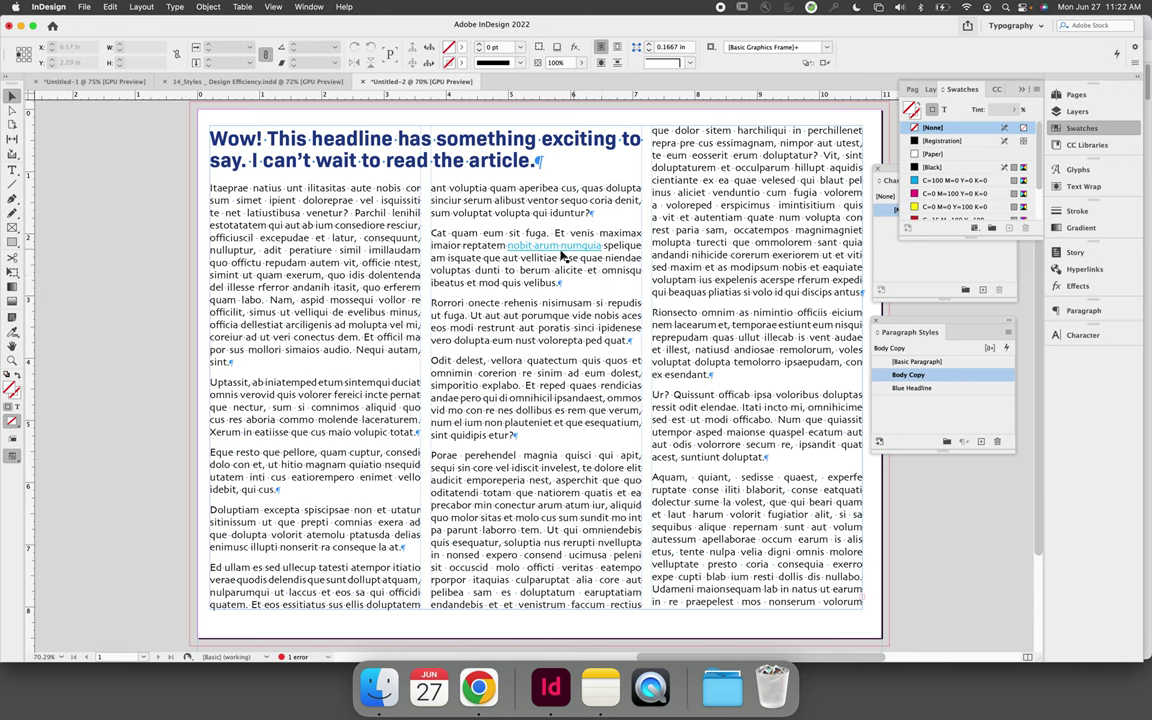
pyautogui.doubleClick(487, 244)
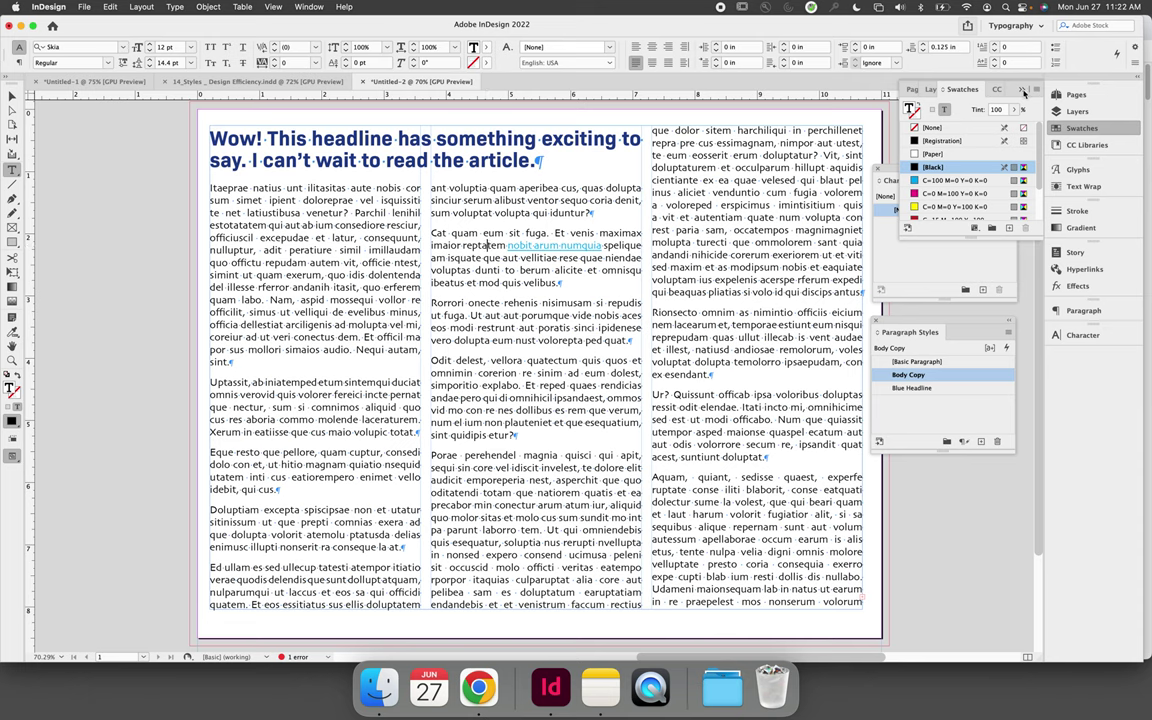
pyautogui.click(1021, 90)
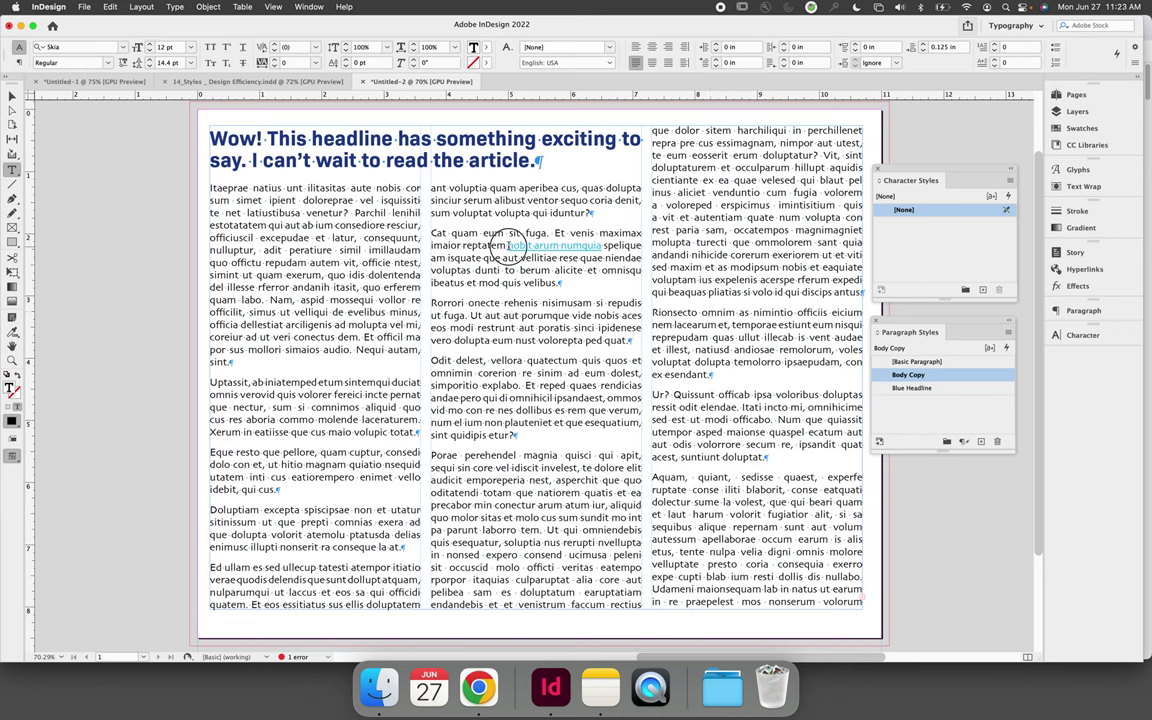
# - Reselect the cyan link words, show Window > Styles > Character Styles, and create Character Style 1
pyautogui.moveTo(508, 245); pyautogui.dragTo(603, 247)
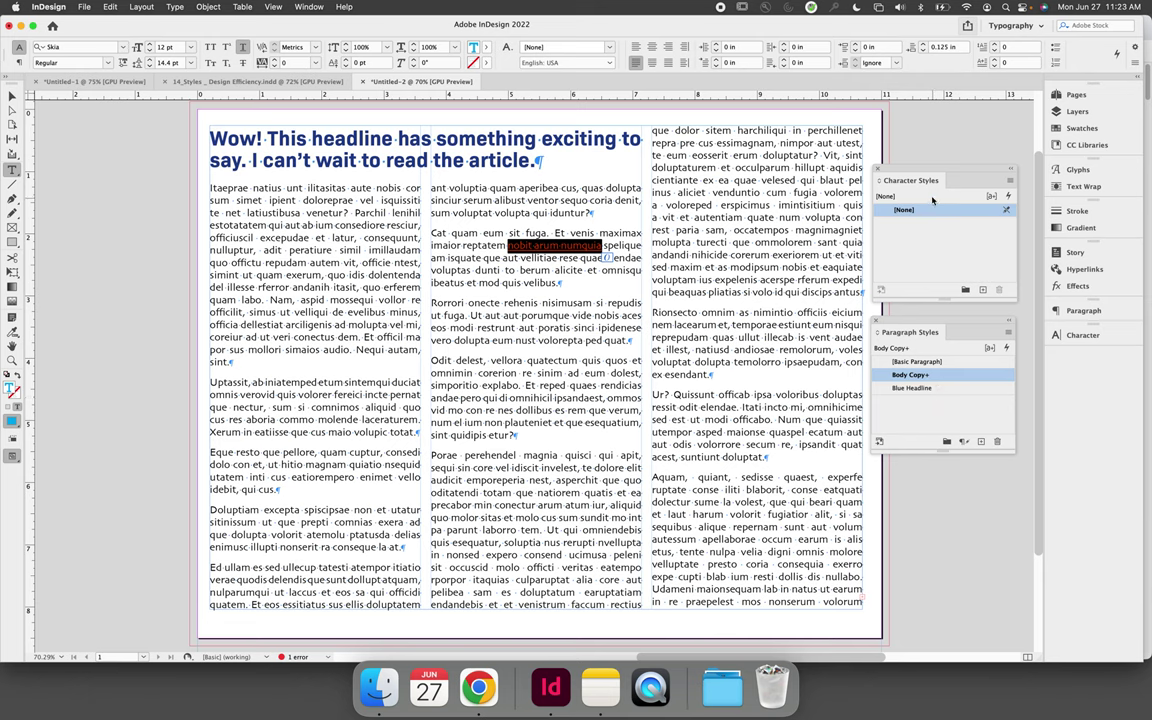
pyautogui.click(309, 7)
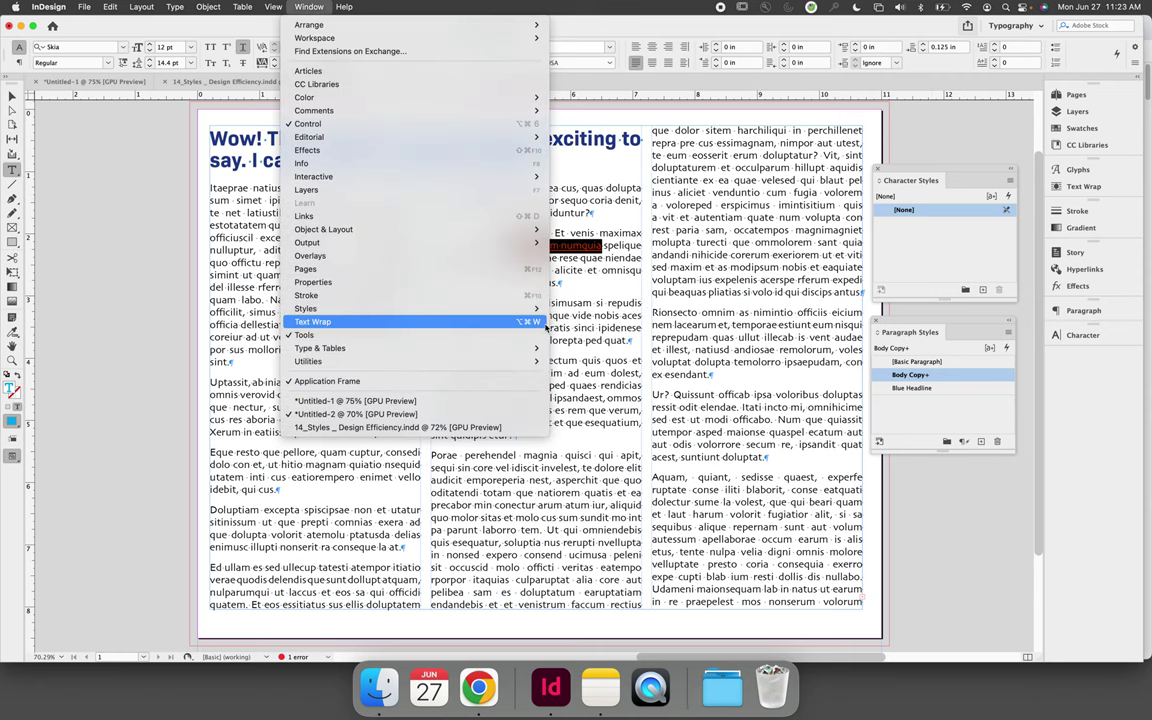
pyautogui.moveTo(540, 310)
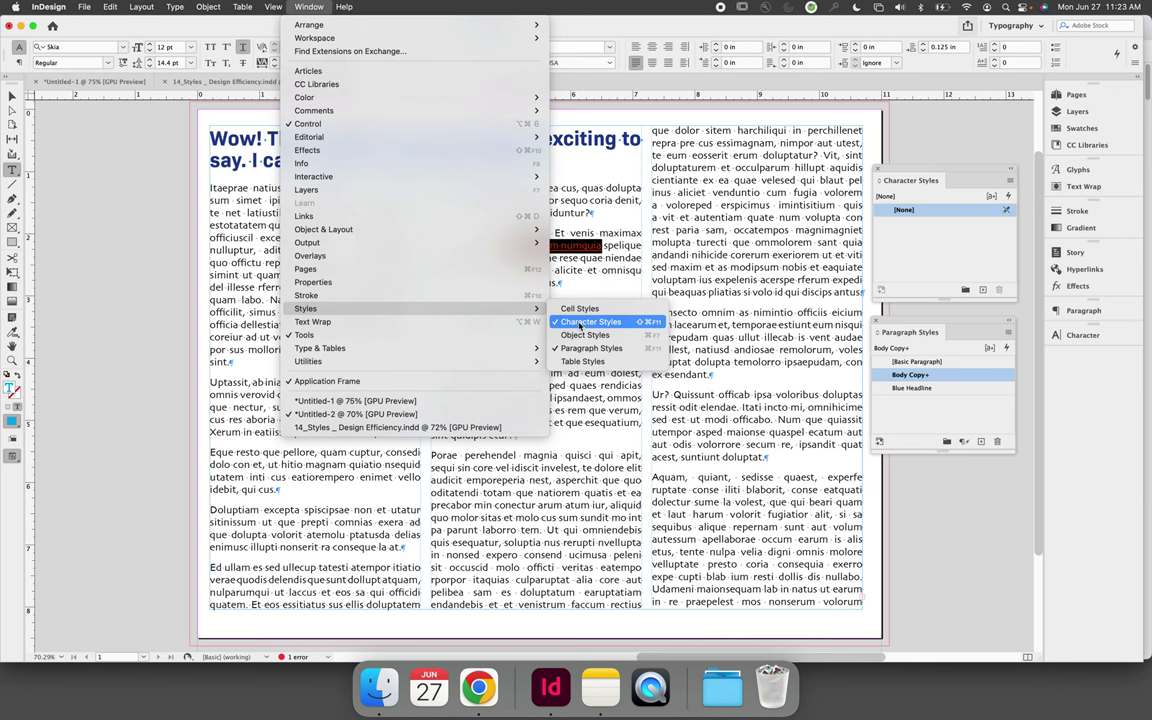
pyautogui.click(579, 322)
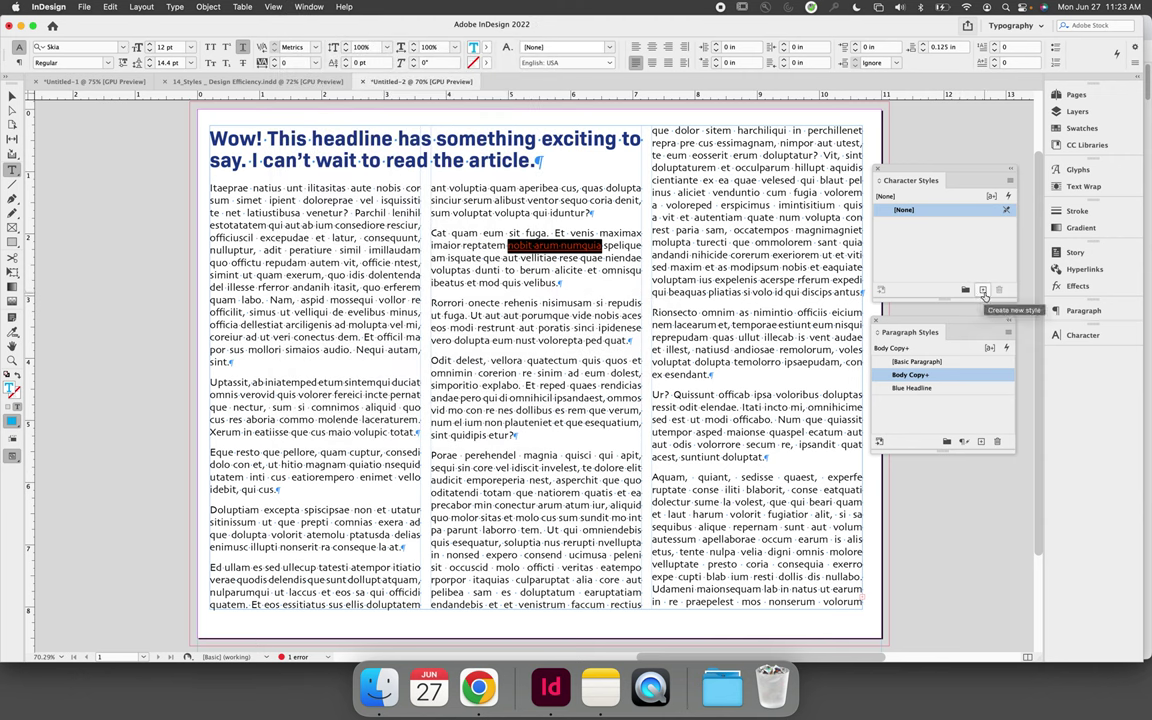
pyautogui.click(983, 290)
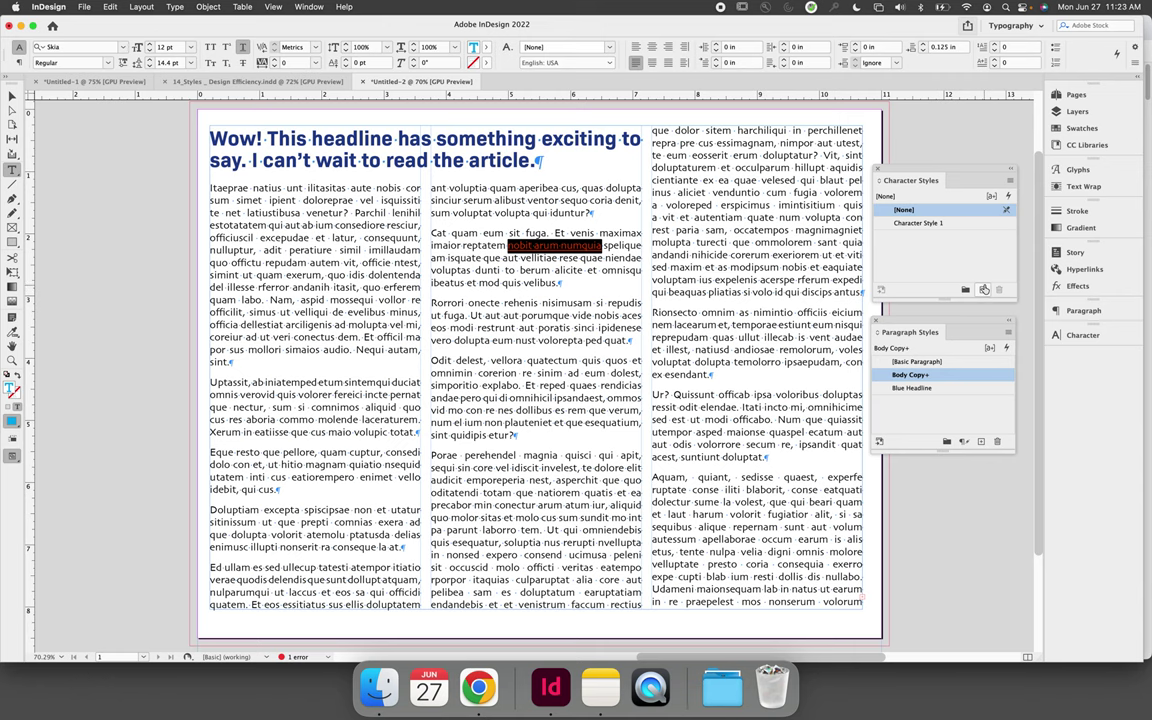
# - Rename Character Style 1 to 'Hyperlink' in its style options
pyautogui.click(950, 224)
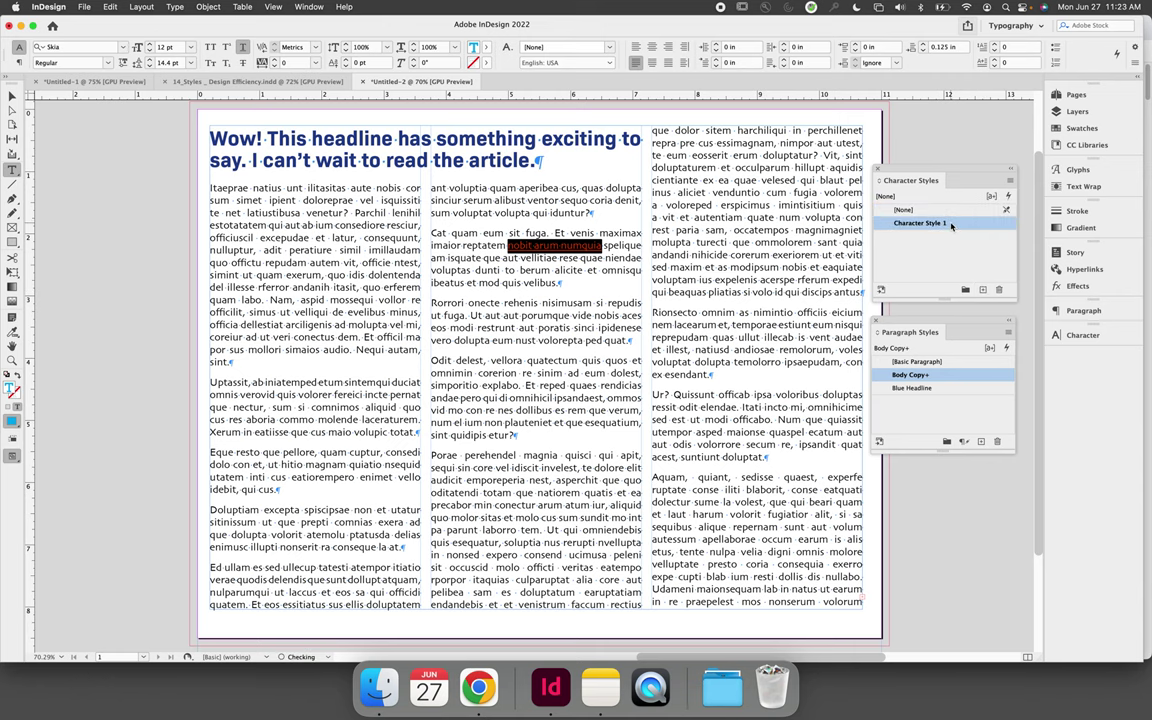
pyautogui.doubleClick(950, 225)
pyautogui.moveTo(651, 180); pyautogui.dragTo(433, 196)
pyautogui.write('Hyperlink')
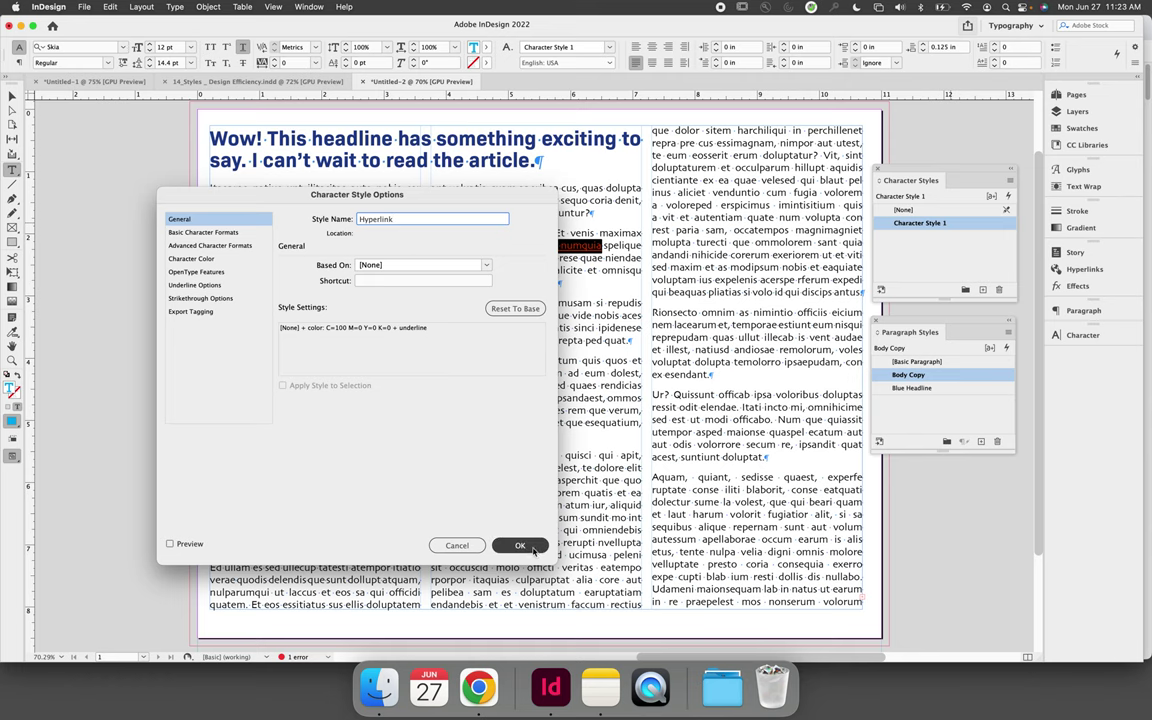
pyautogui.press('Return')
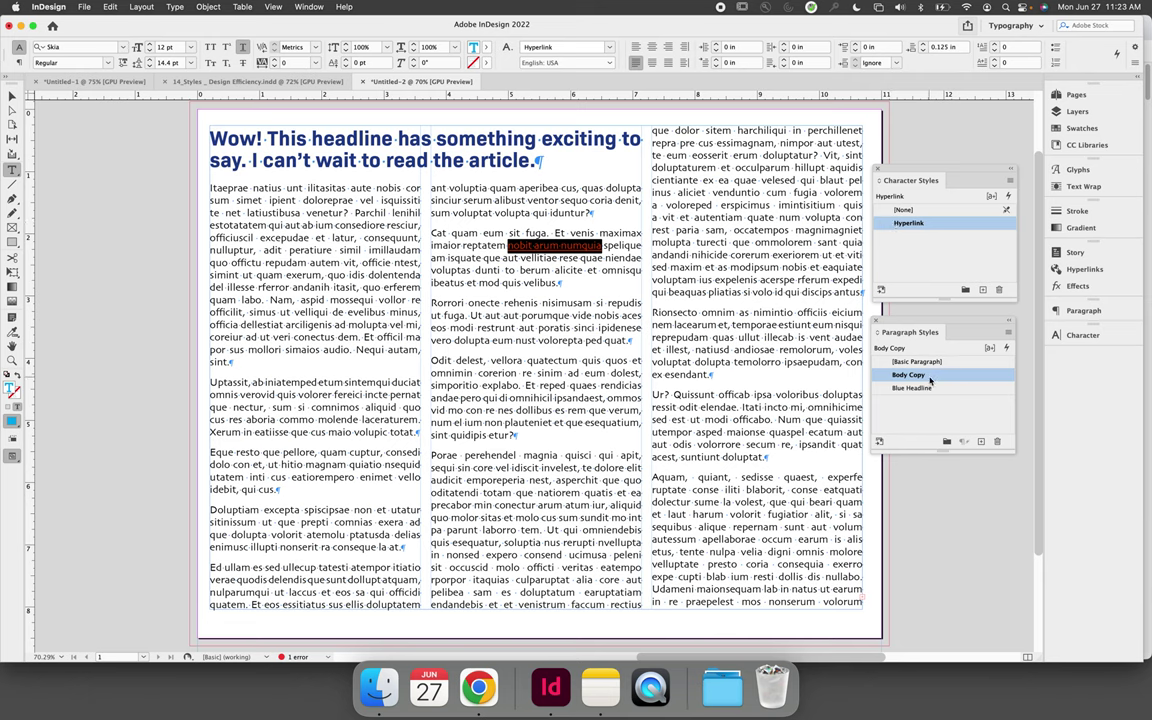
pyautogui.click(708, 220)
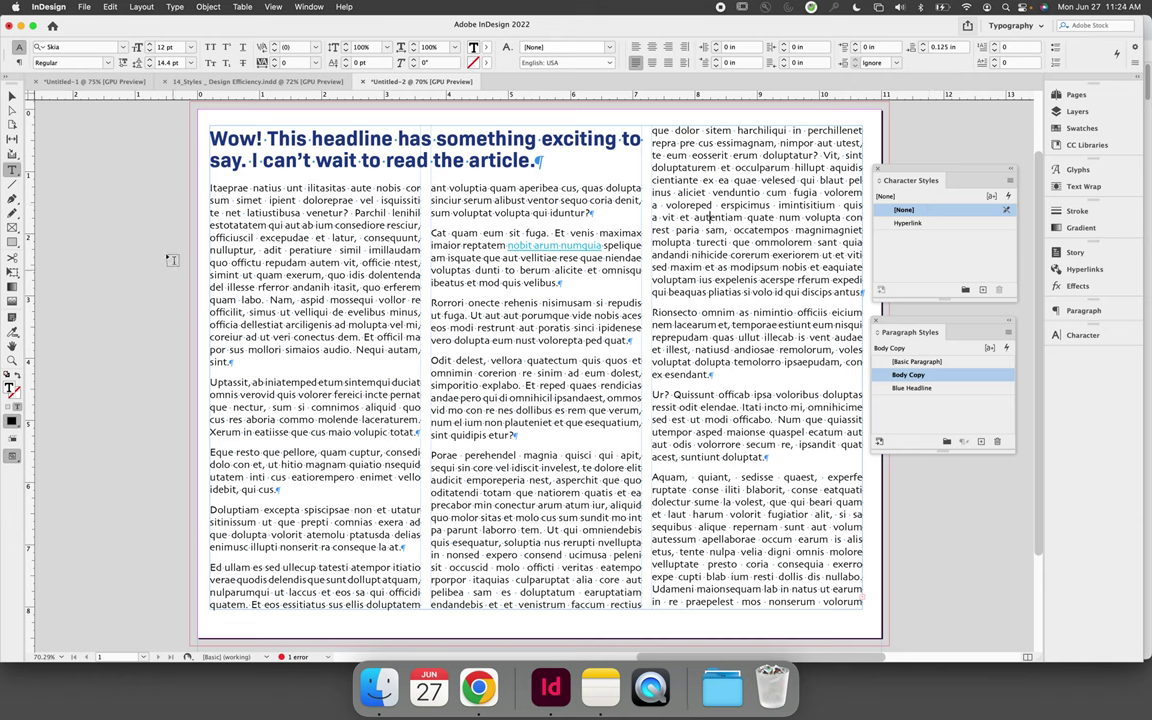
pyautogui.click(12, 95)
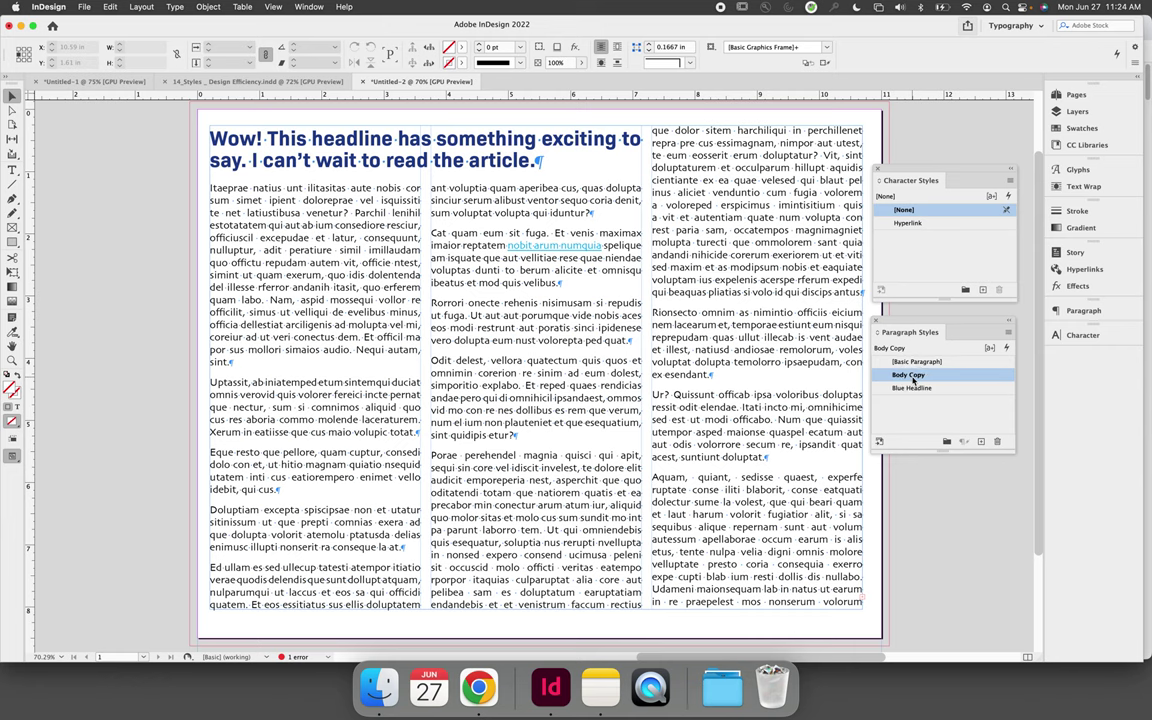
pyautogui.doubleClick(912, 376)
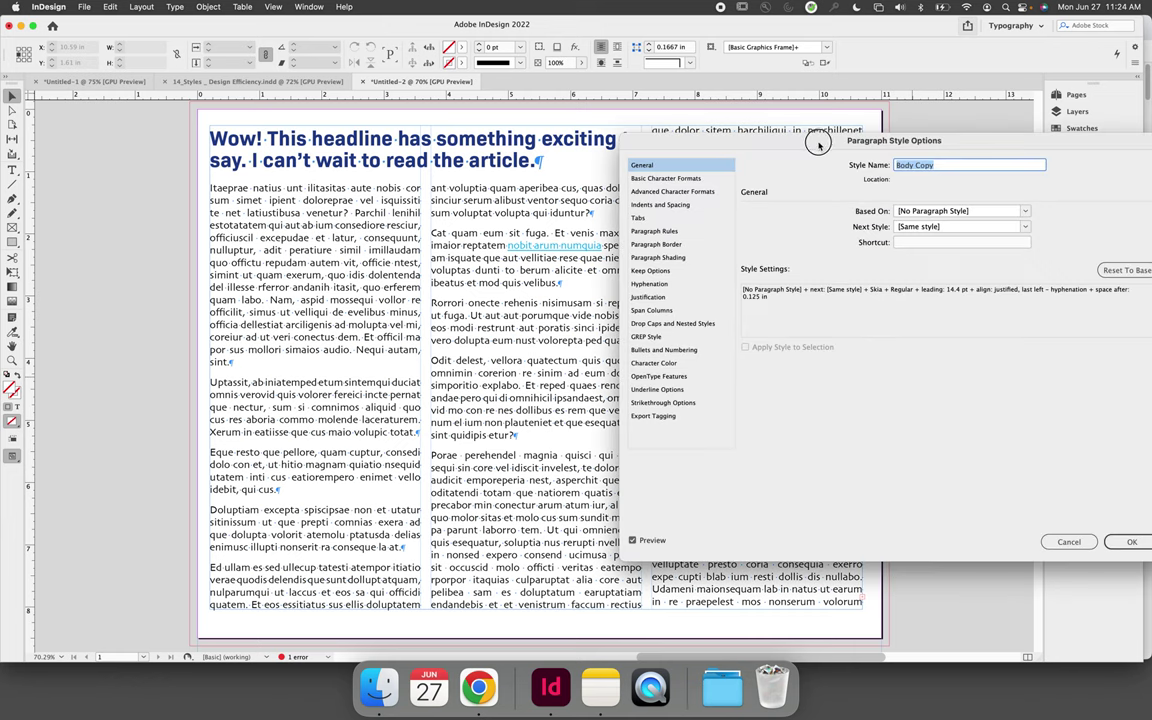
# - In Body Copy's Basic Character Formats, set the Font Family to Droid Serif
pyautogui.moveTo(818, 145); pyautogui.dragTo(393, 297)
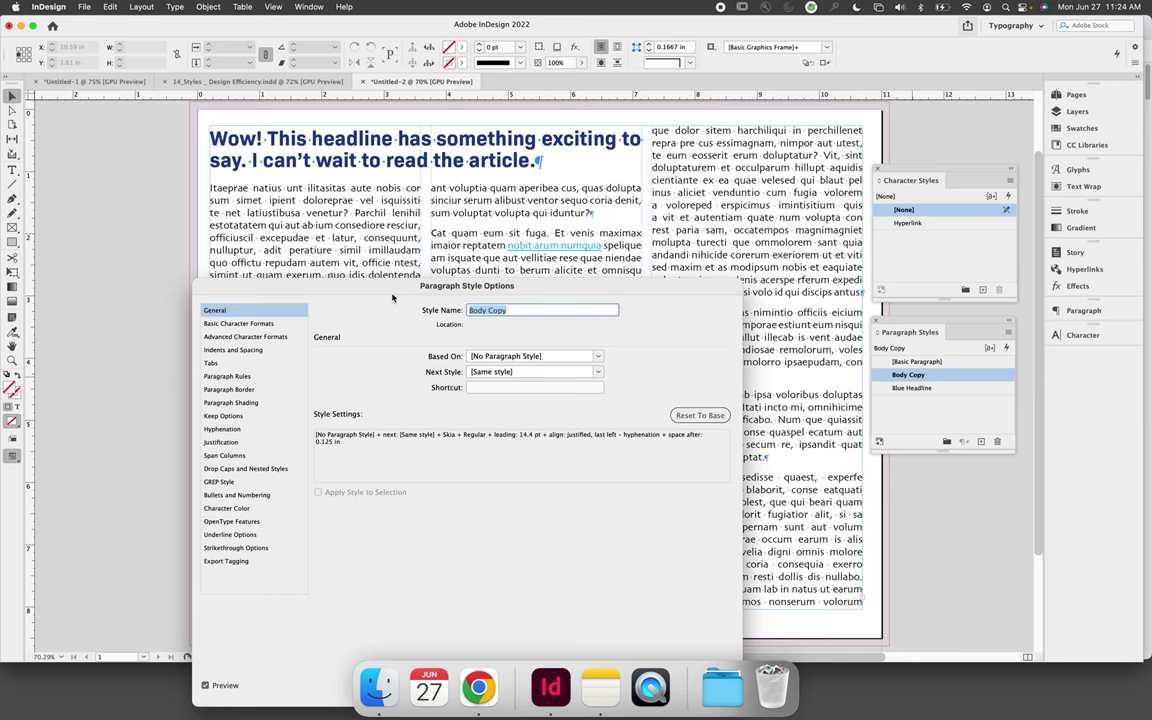
pyautogui.click(245, 323)
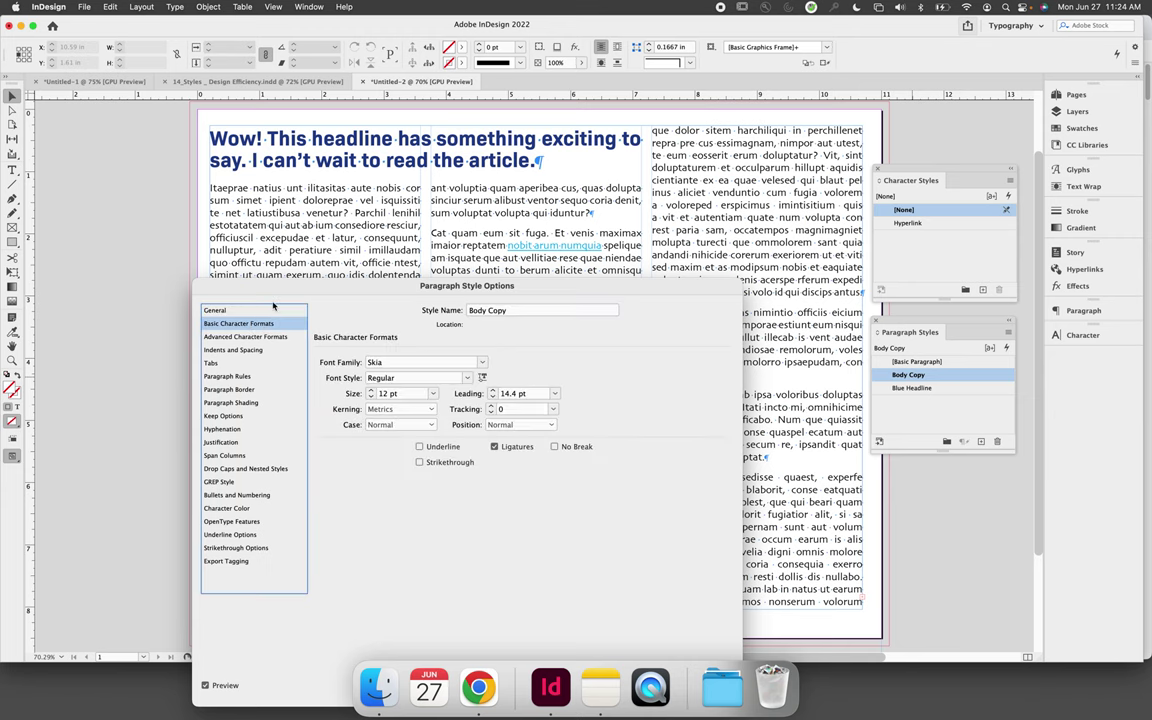
pyautogui.moveTo(286, 291); pyautogui.dragTo(795, 150)
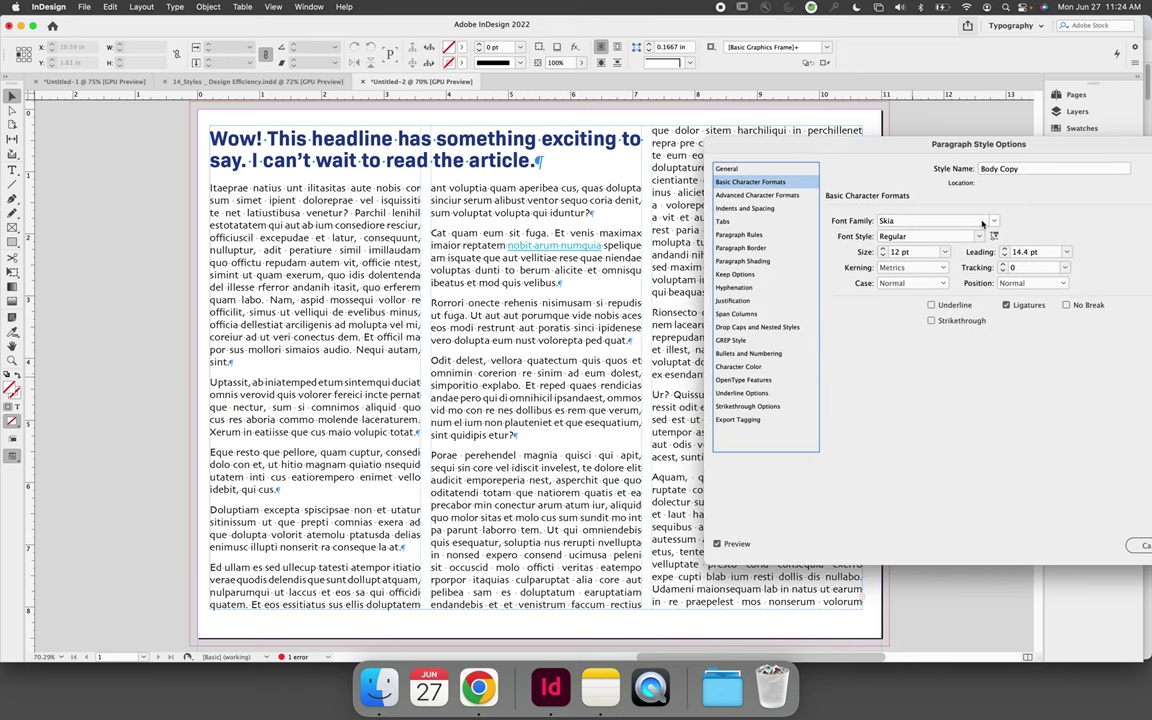
pyautogui.click(995, 222)
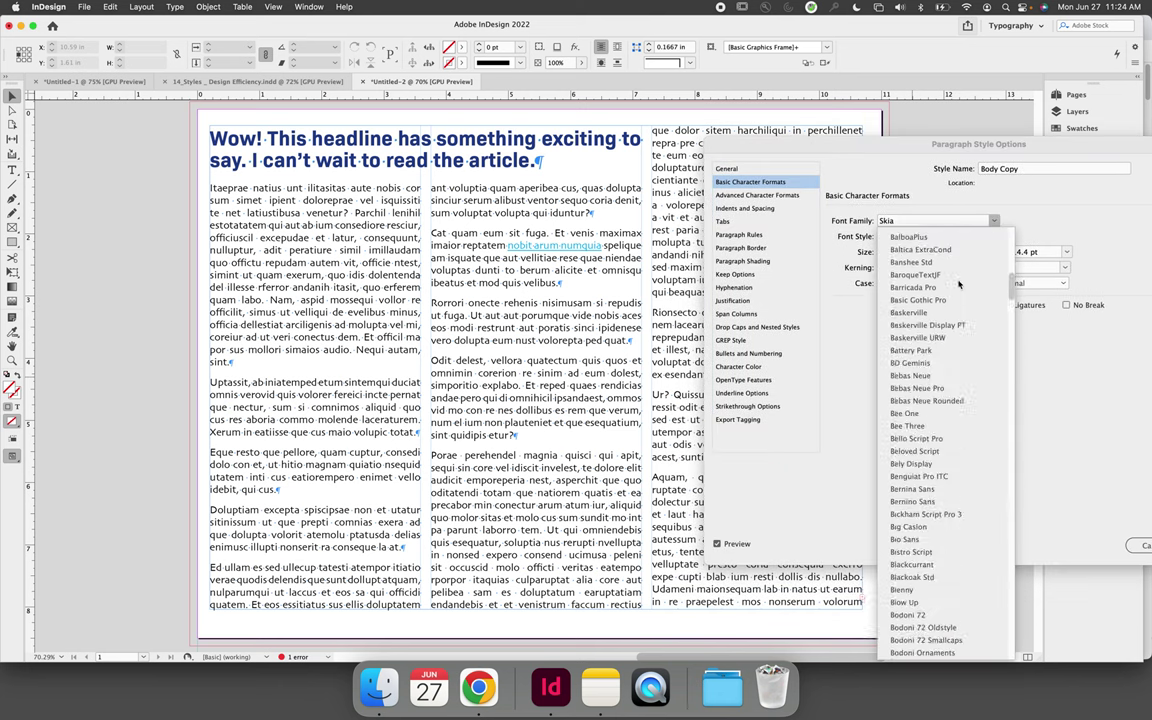
pyautogui.scroll(3, 958, 285)
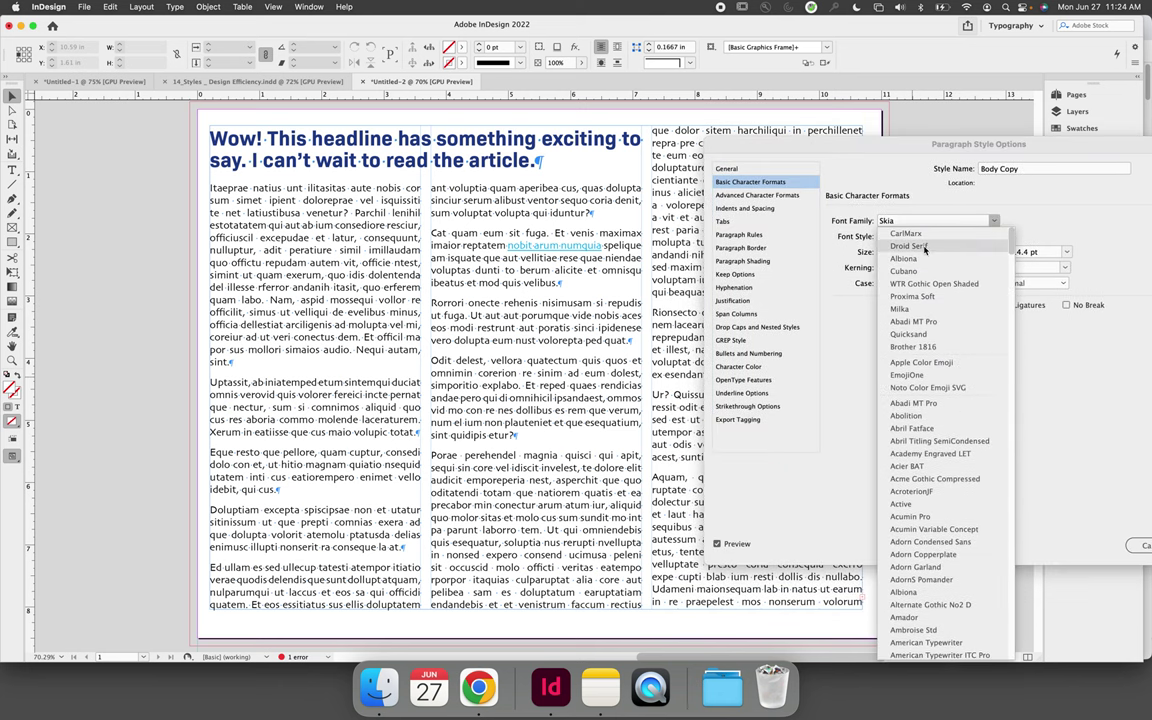
pyautogui.click(922, 246)
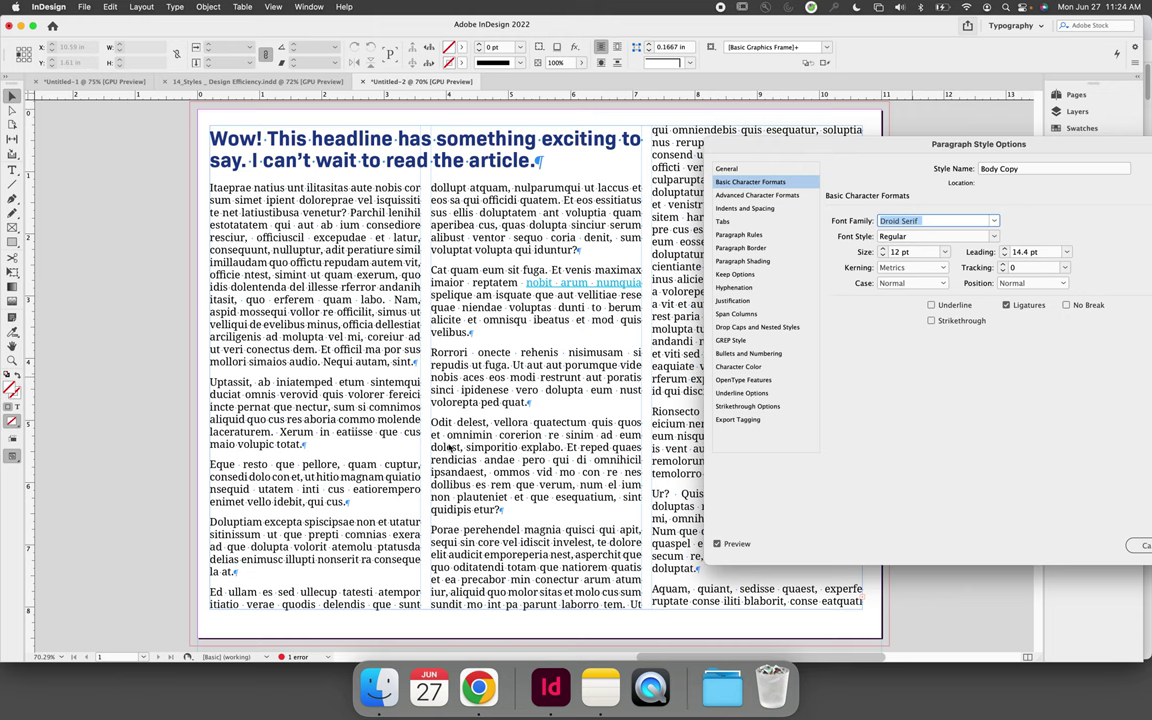
# - Try magenta as Body Copy's Character Color, revert to [Black], and confirm with OK
pyautogui.click(736, 367)
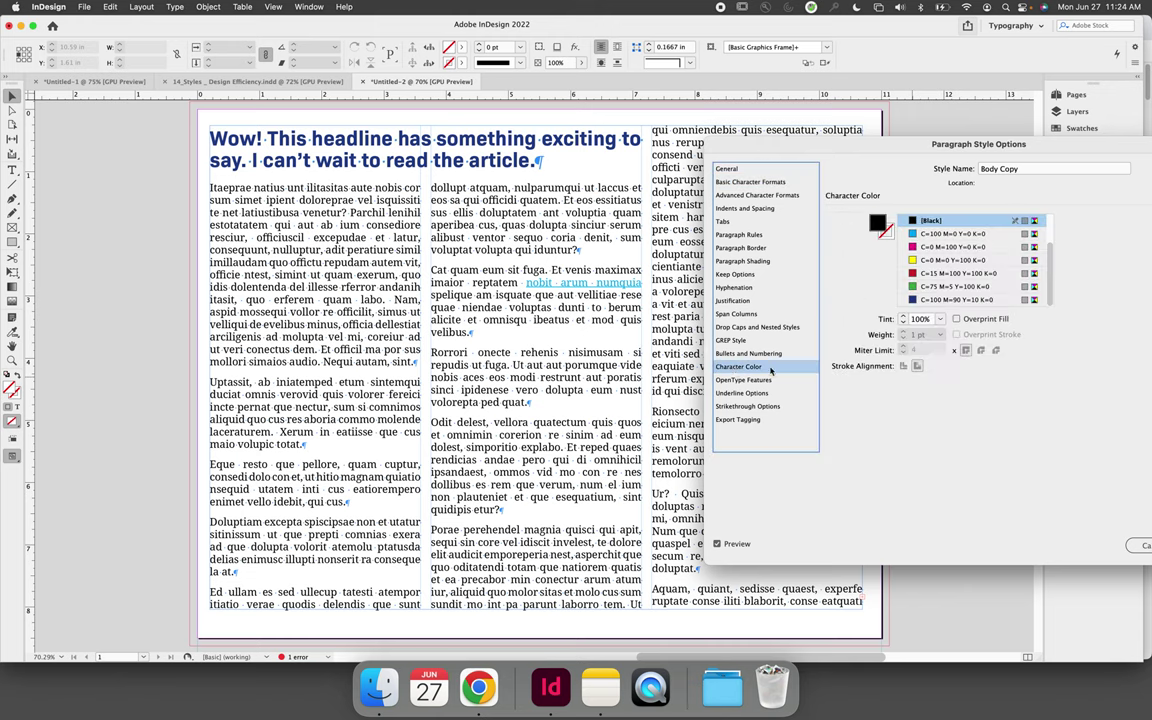
pyautogui.click(912, 248)
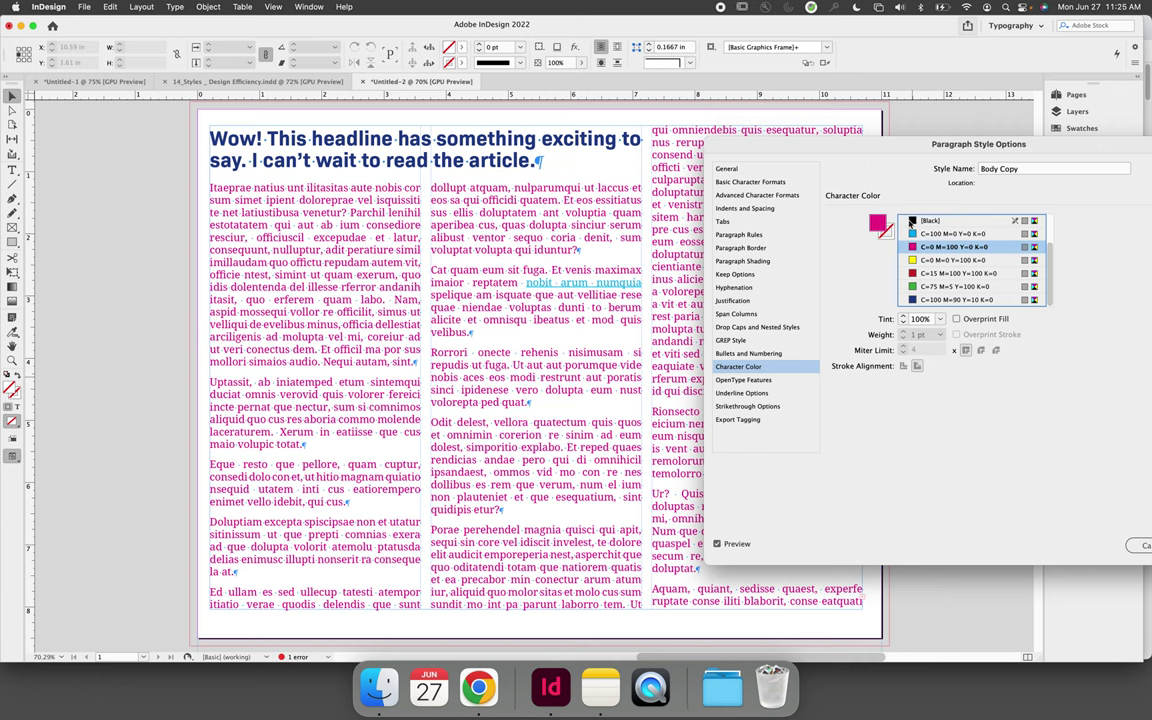
pyautogui.press('Up')
pyautogui.press('Up')
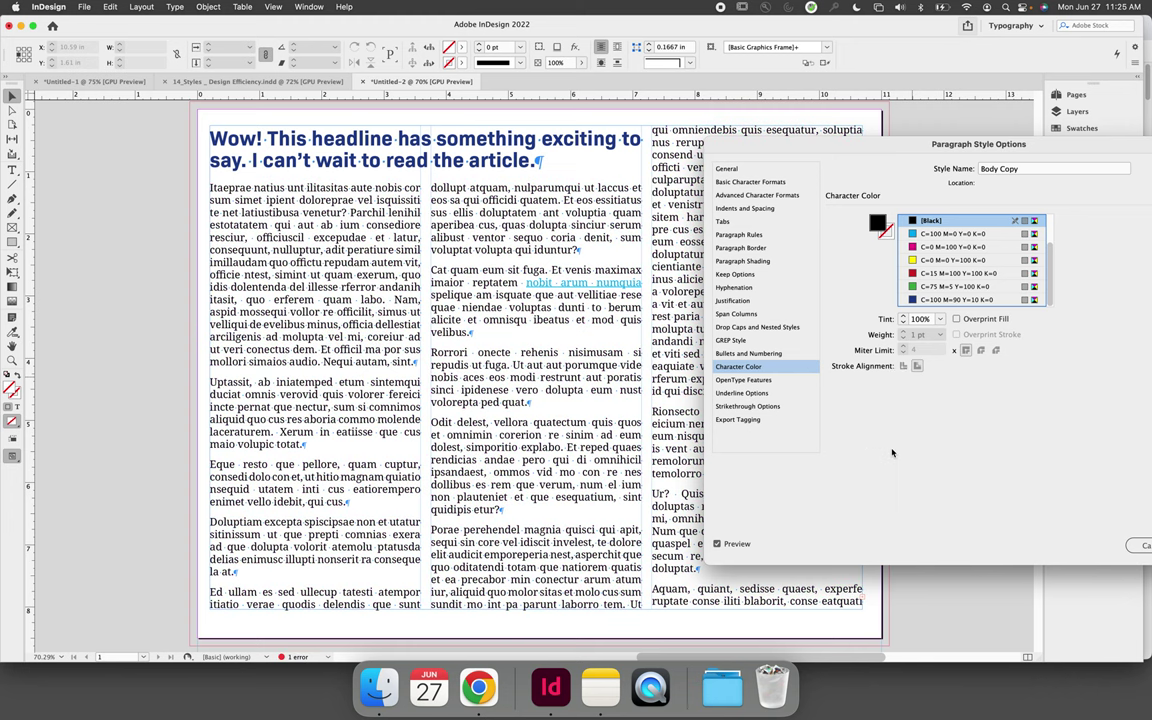
pyautogui.moveTo(800, 140); pyautogui.dragTo(643, 120)
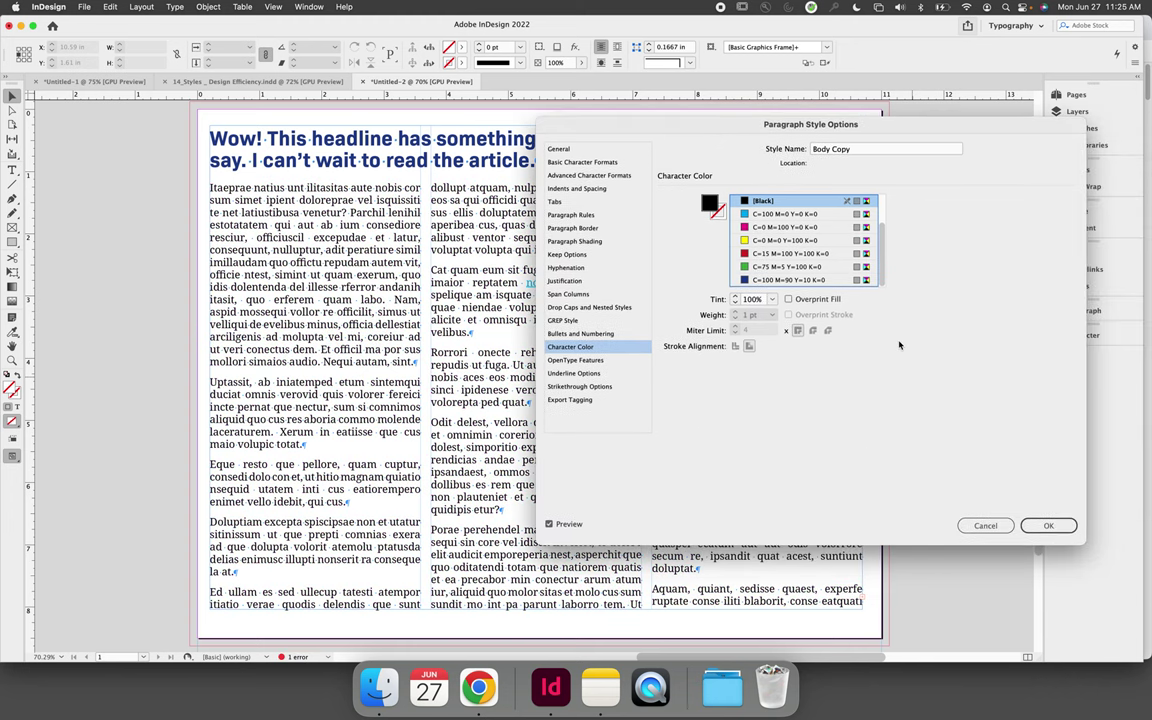
pyautogui.click(1042, 524)
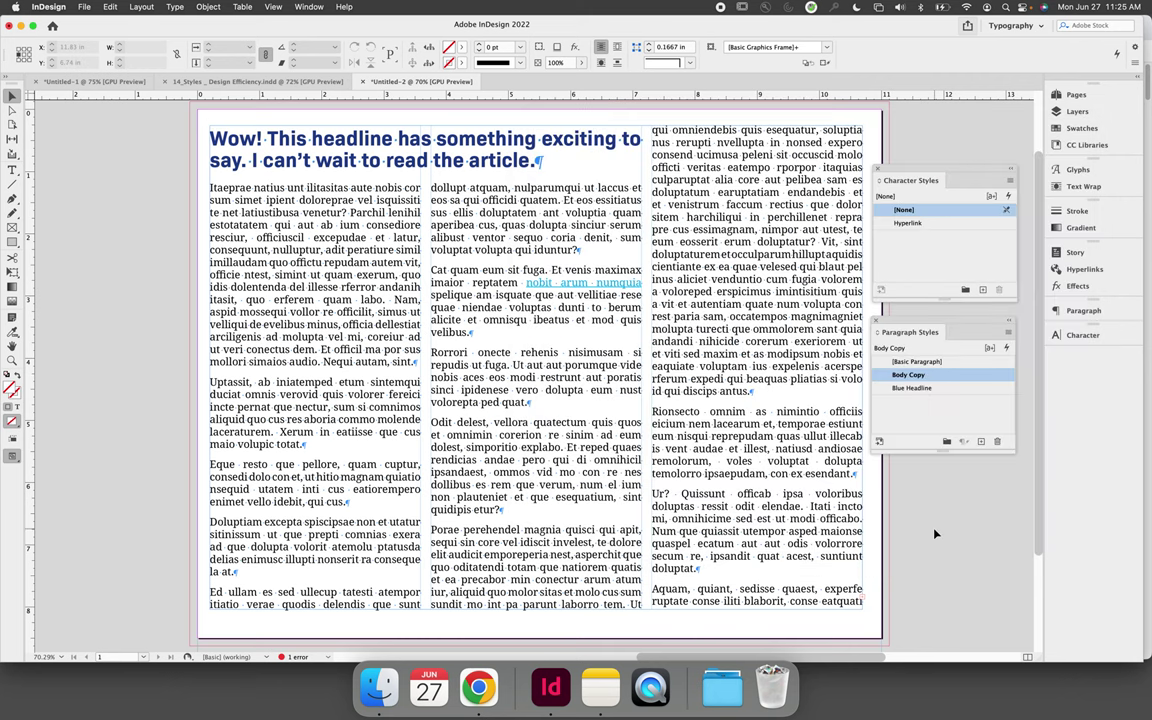